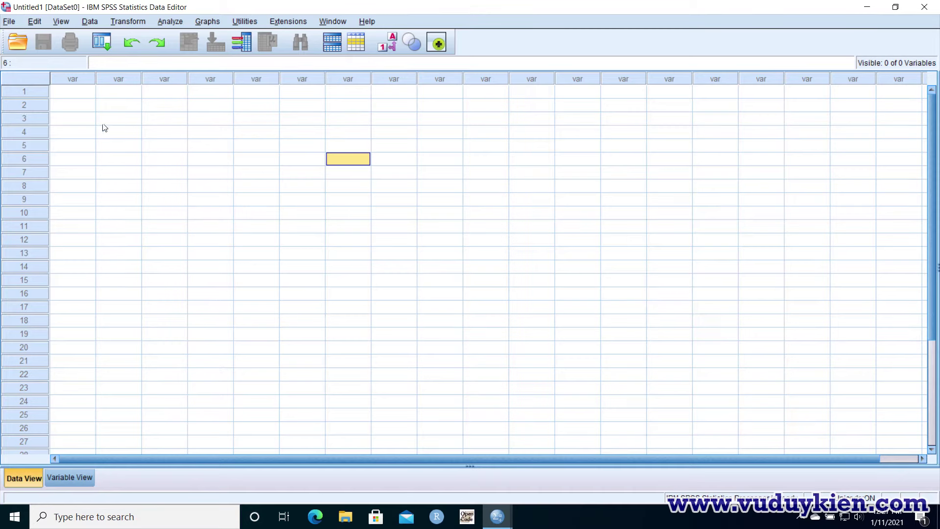
# Bring up the dialog for opening a data file and set its location to the BOOTCAMP (C:) drive.
pyautogui.click(9, 23)
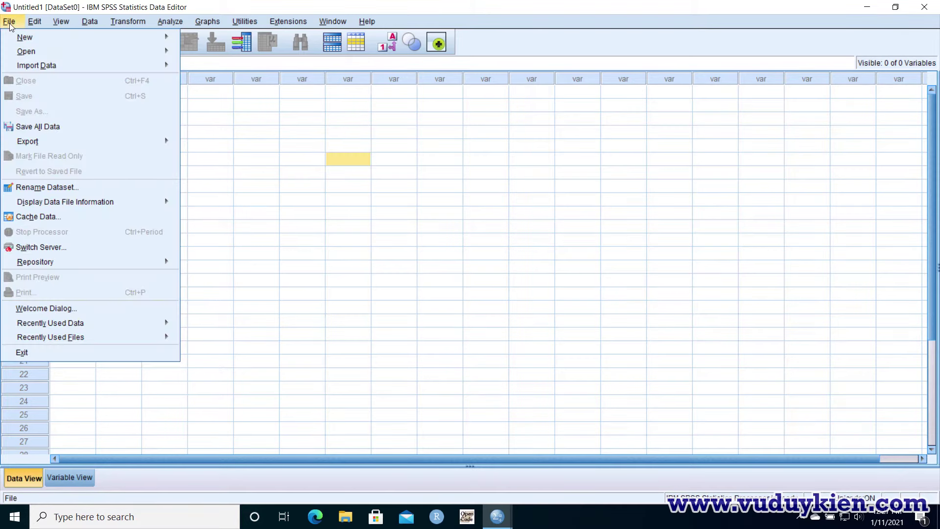
pyautogui.moveTo(34, 53)
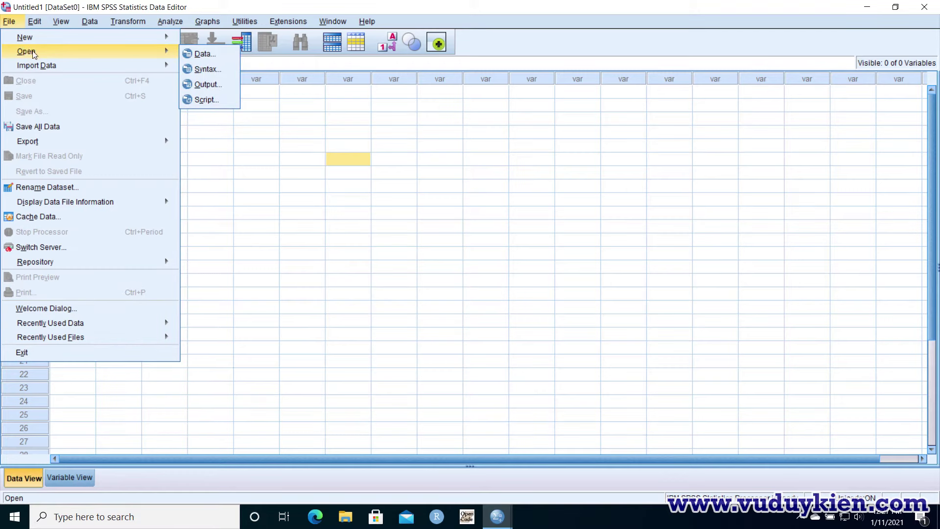
pyautogui.click(205, 54)
pyautogui.click(317, 124)
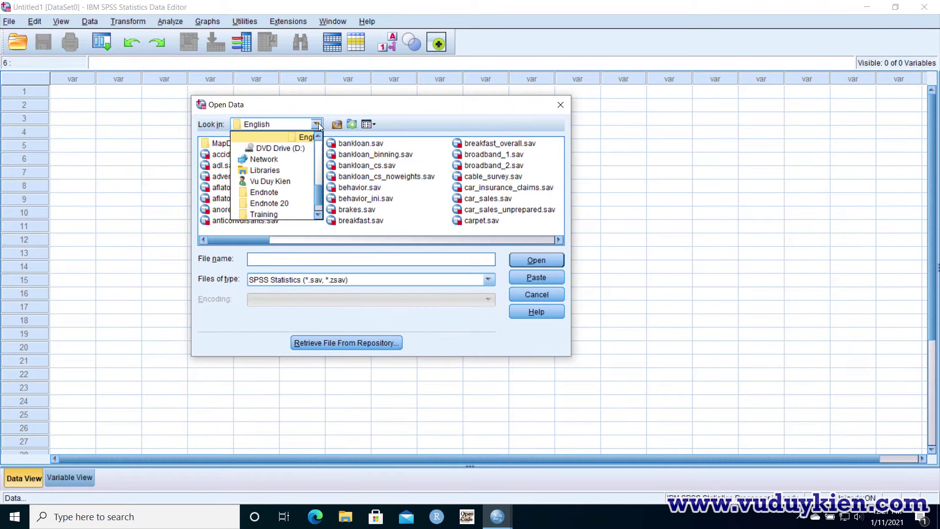
pyautogui.scroll(2, 319, 181)
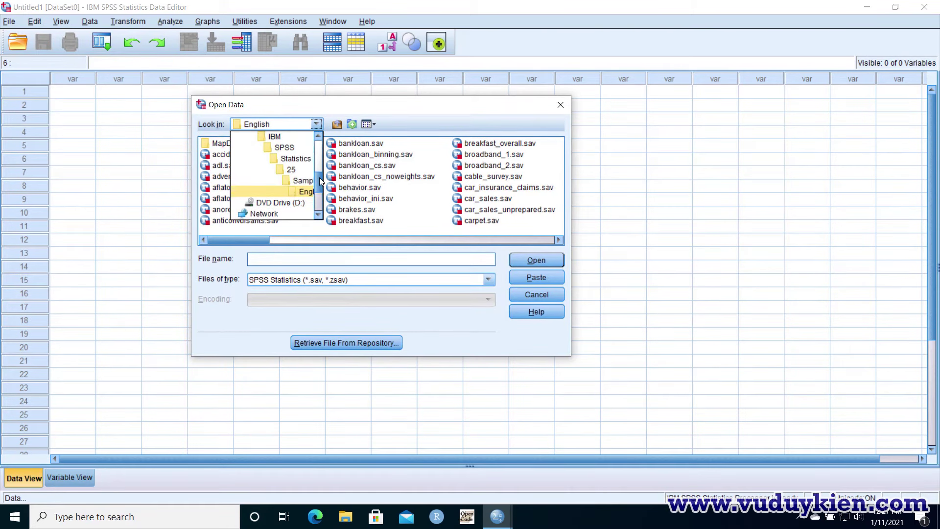
pyautogui.scroll(3, 320, 177)
pyautogui.scroll(-1, 319, 177)
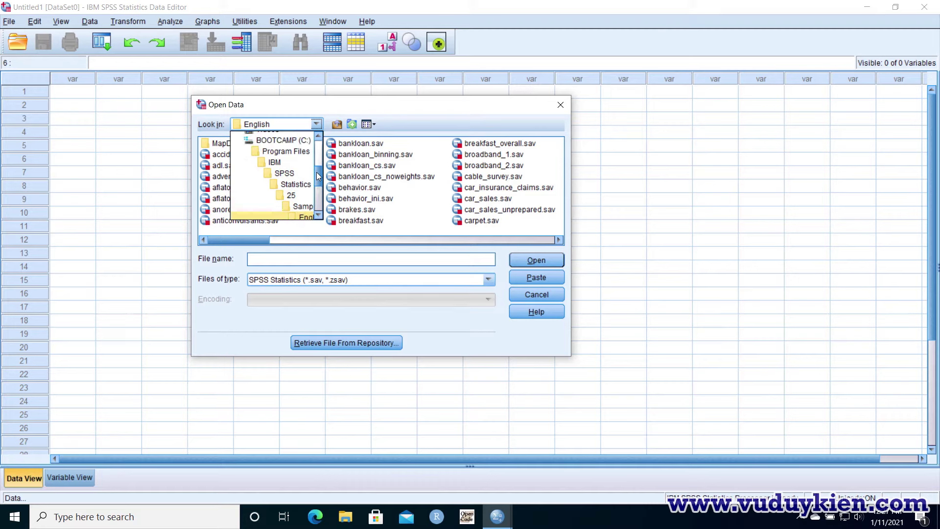
pyautogui.scroll(-1, 319, 176)
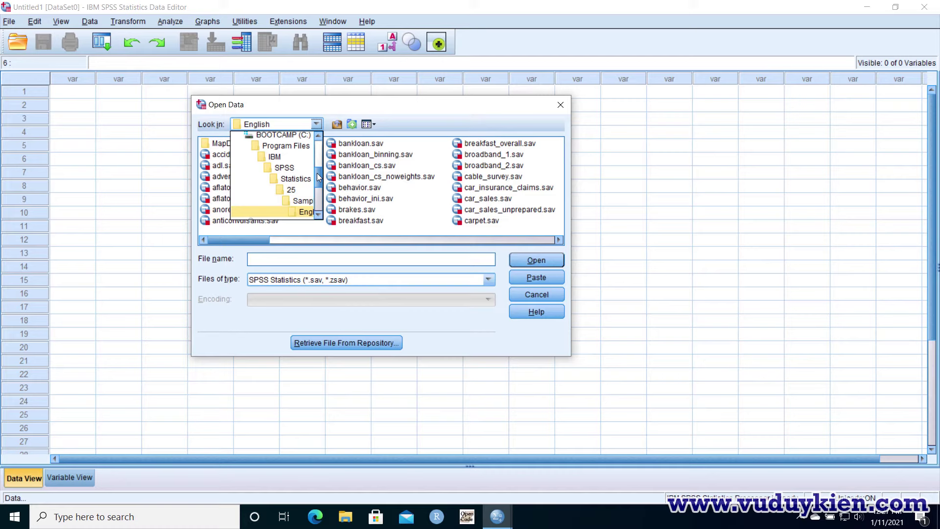
pyautogui.click(289, 137)
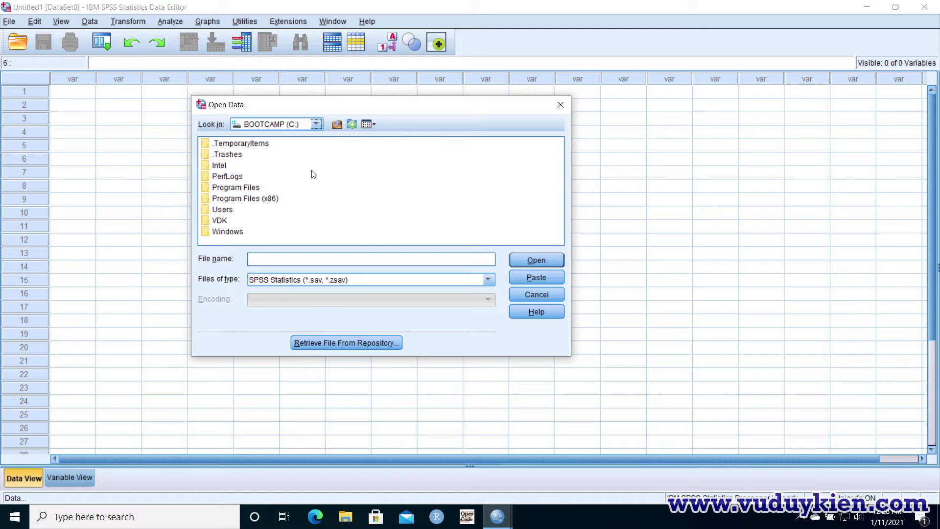
# Browse from the C: drive to the sample data folder Program Files\IBM\SPSS\Statistics\25\Samples\English.
pyautogui.doubleClick(235, 189)
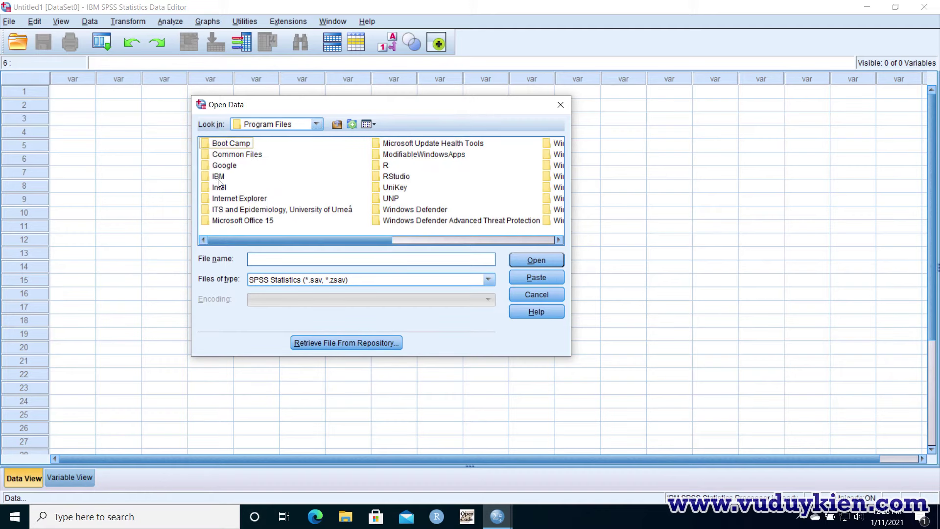
pyautogui.doubleClick(218, 177)
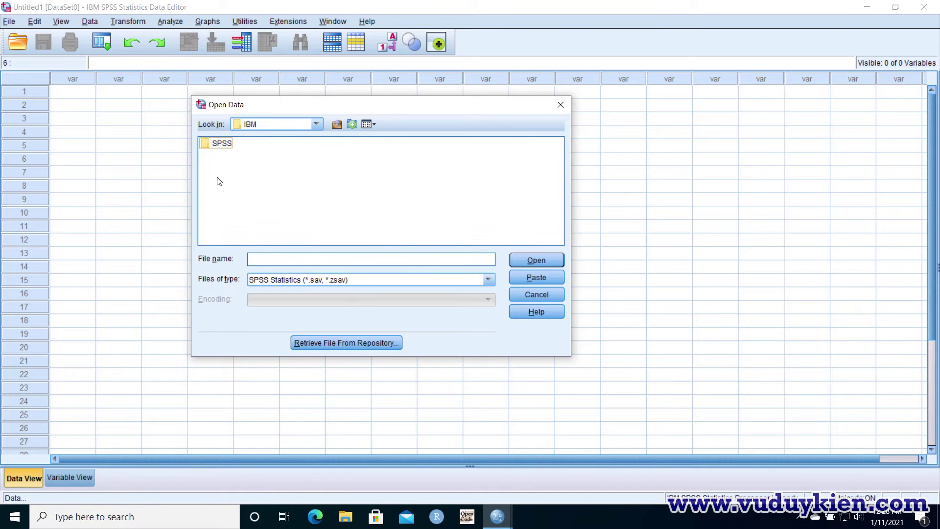
pyautogui.click(222, 146)
pyautogui.doubleClick(222, 146)
pyautogui.doubleClick(222, 146)
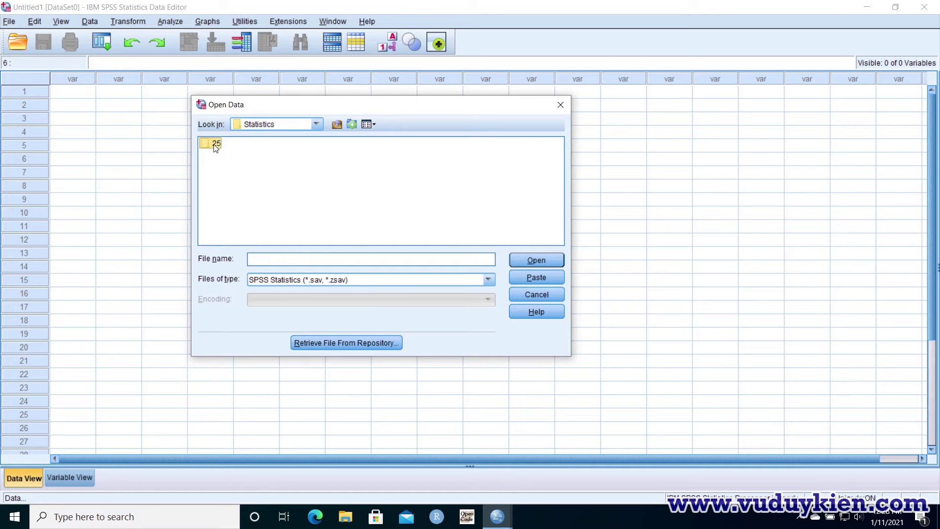
pyautogui.doubleClick(216, 146)
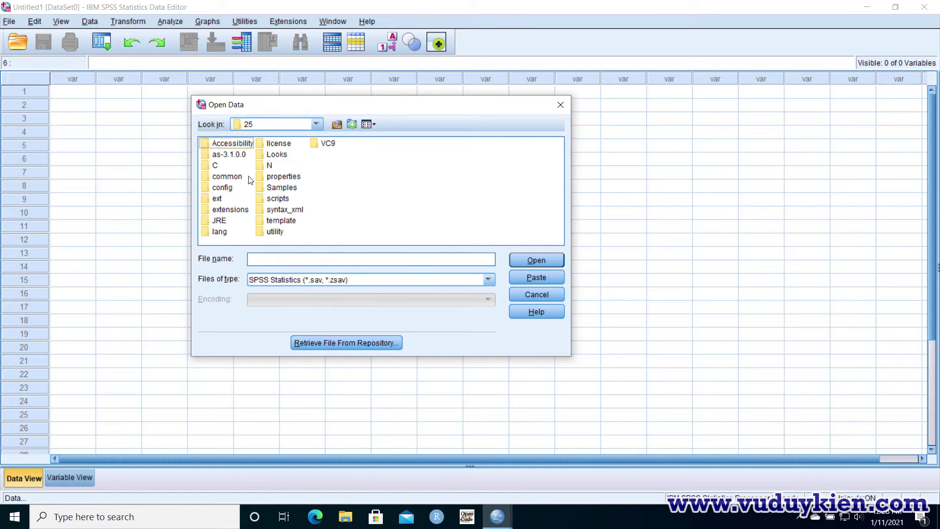
pyautogui.click(277, 190)
pyautogui.doubleClick(261, 187)
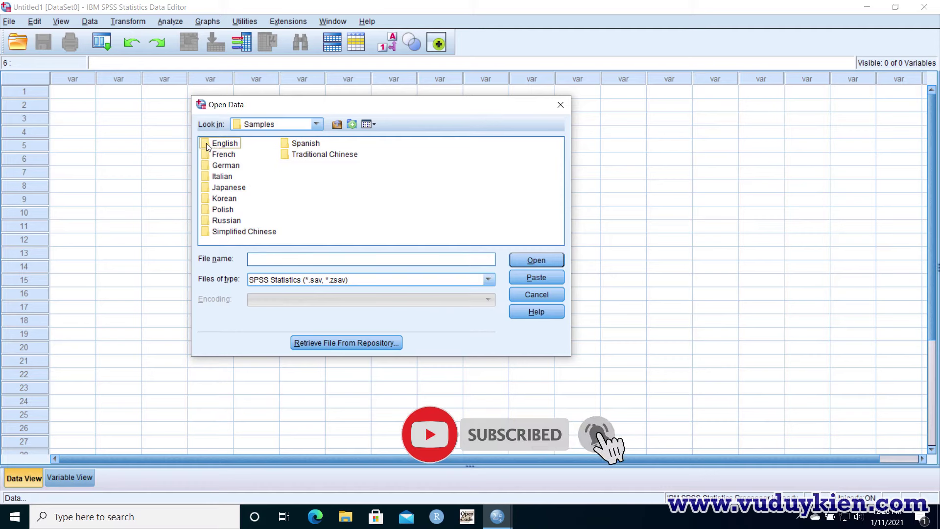
pyautogui.doubleClick(223, 143)
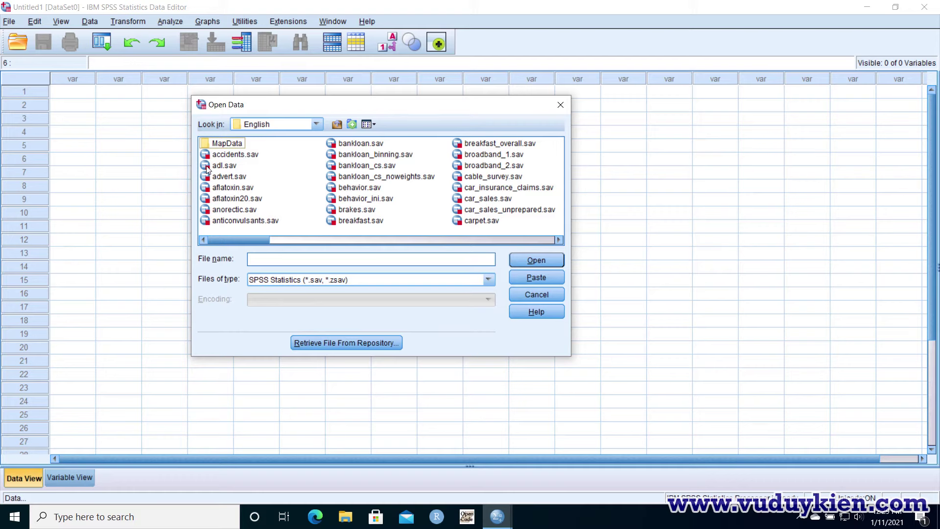
# Open the adl.sav sample data file and maximize its data editor window.
pyautogui.click(207, 169)
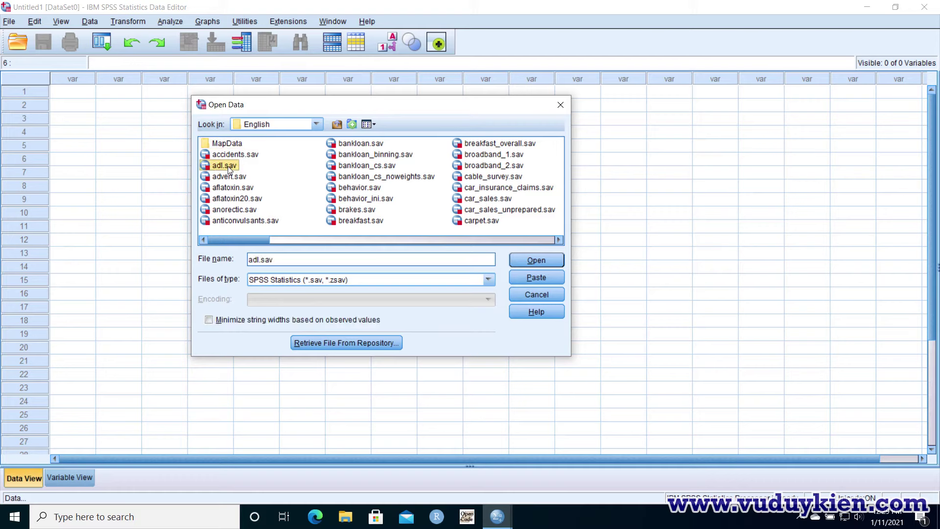
pyautogui.click(534, 262)
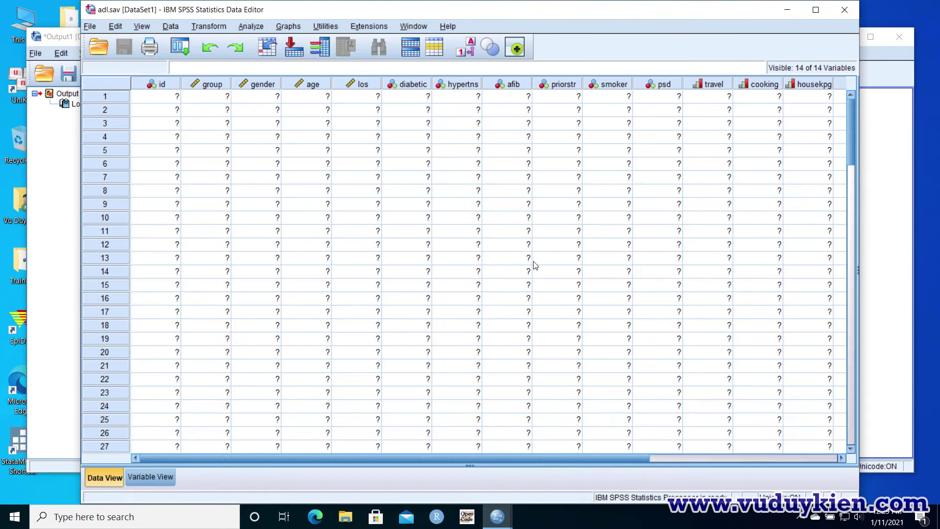
pyautogui.click(816, 10)
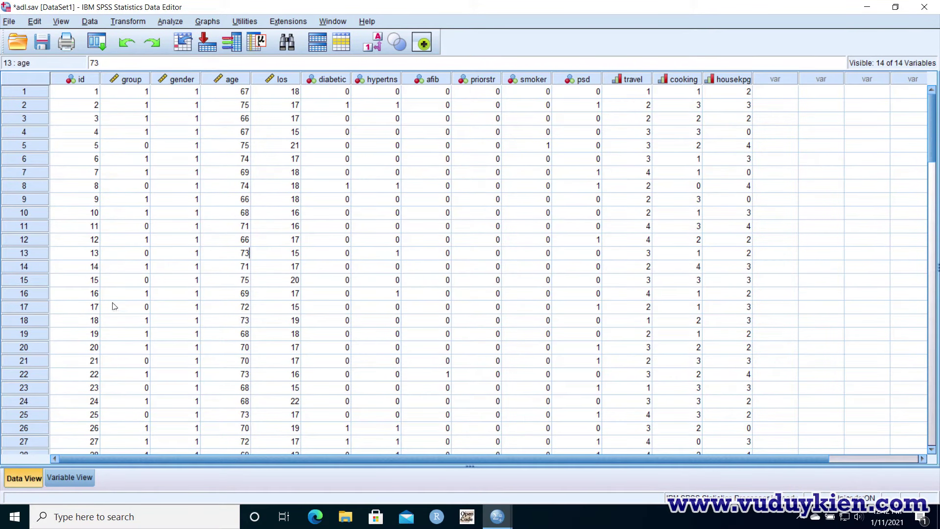
# Look through the data rows and check the value labels defined for the hypertns variable.
pyautogui.scroll(-3, 284, 305)
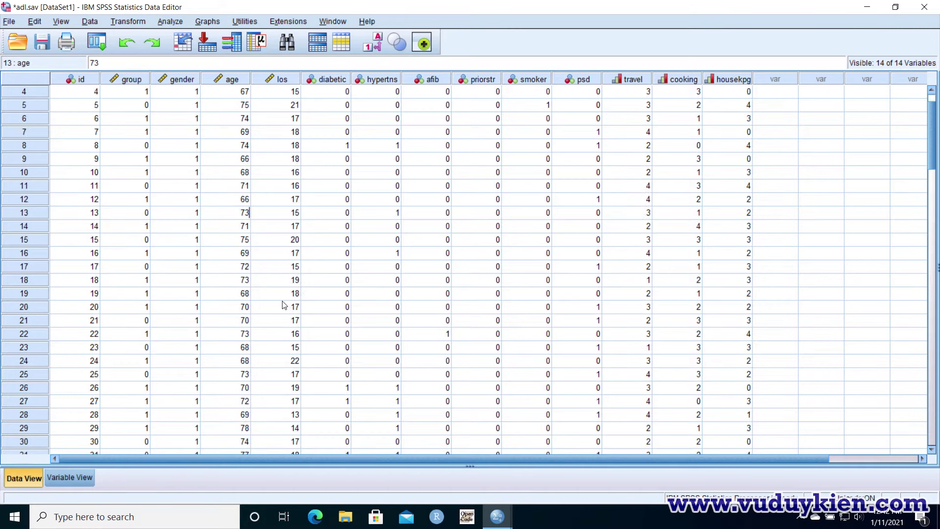
pyautogui.scroll(3, 284, 306)
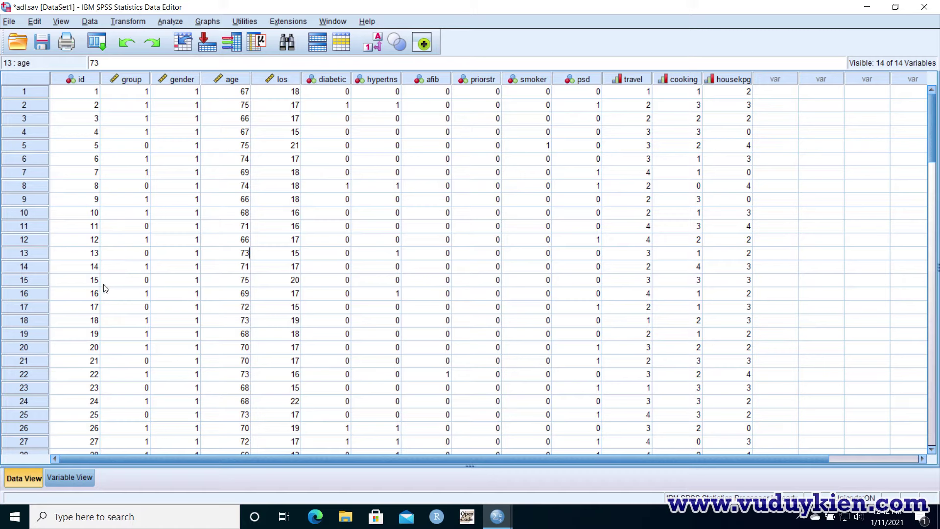
pyautogui.click(62, 479)
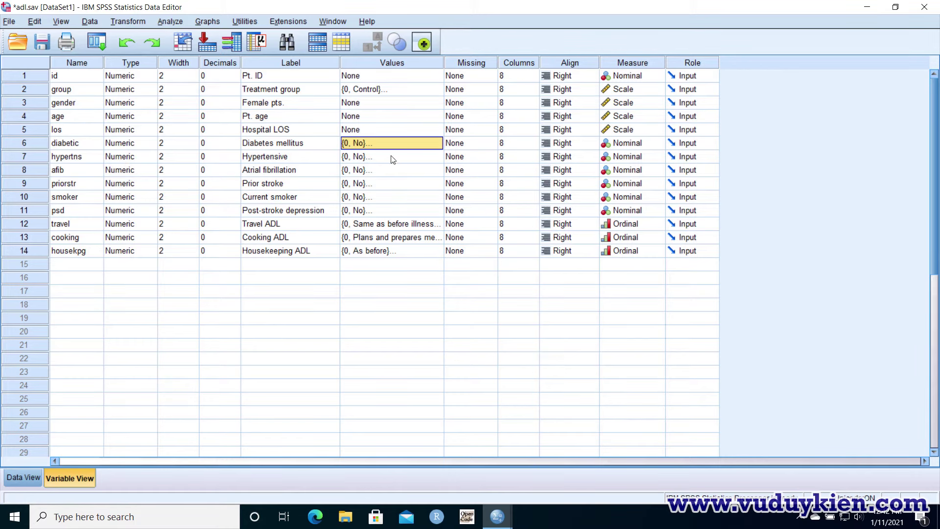
pyautogui.doubleClick(435, 156)
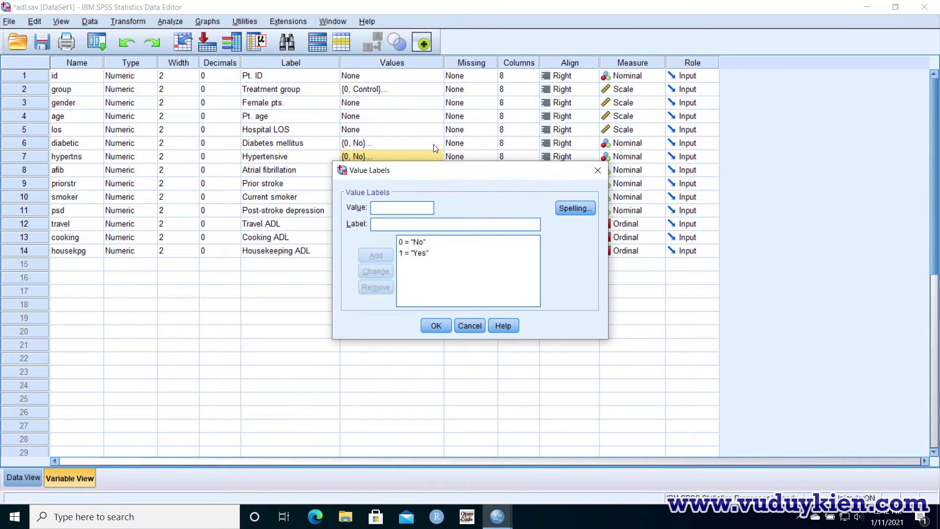
pyautogui.click(598, 171)
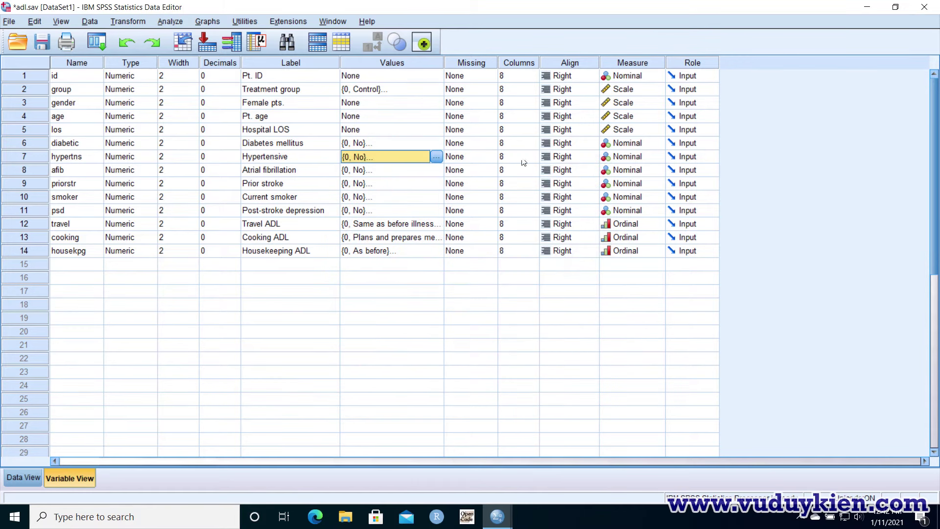
# Check the value labels defined for the group and diabetic variables.
pyautogui.click(415, 94)
pyautogui.click(436, 90)
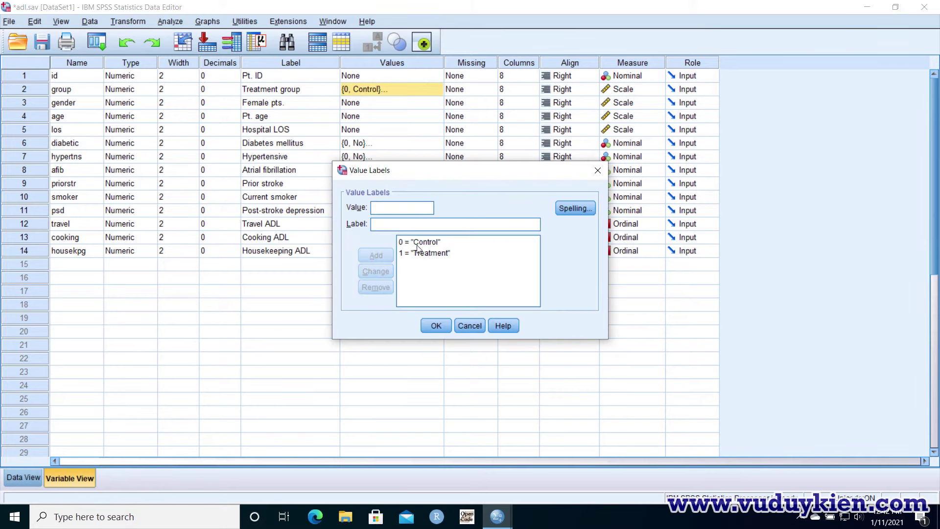
pyautogui.click(598, 171)
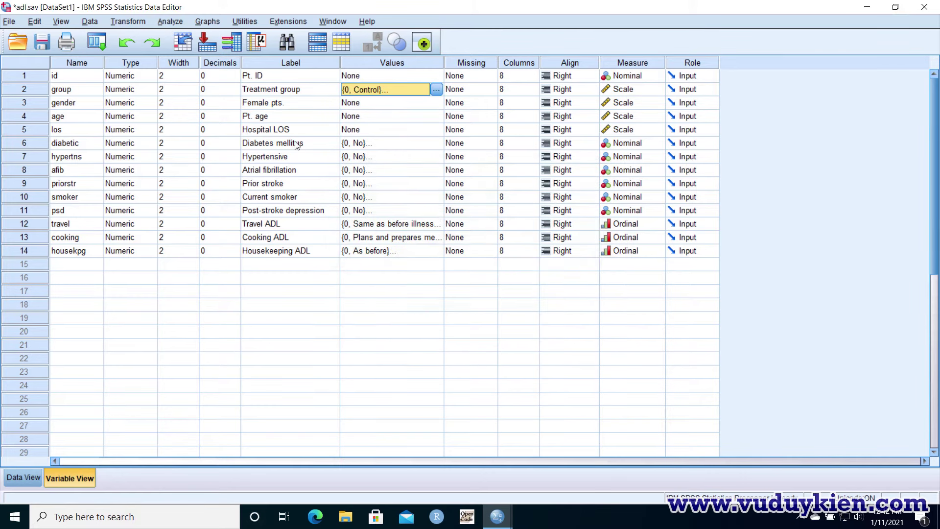
pyautogui.click(361, 143)
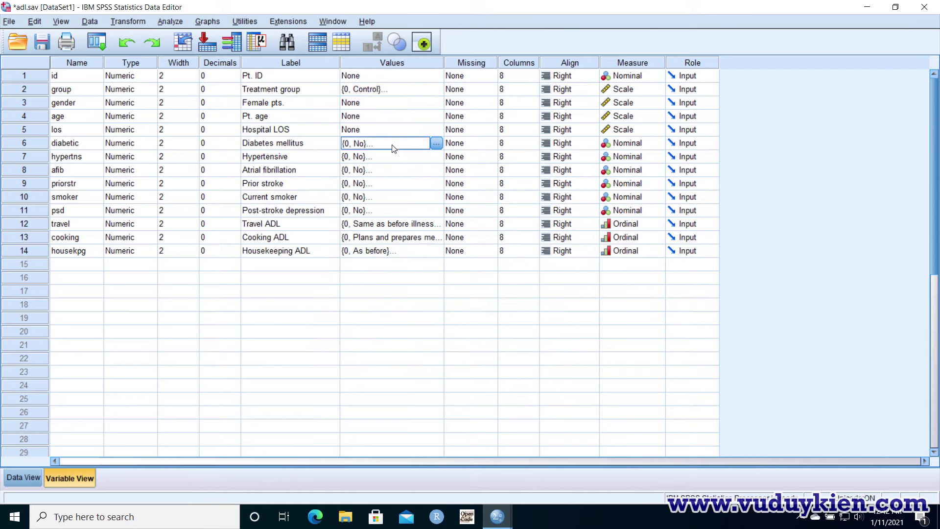
pyautogui.click(436, 143)
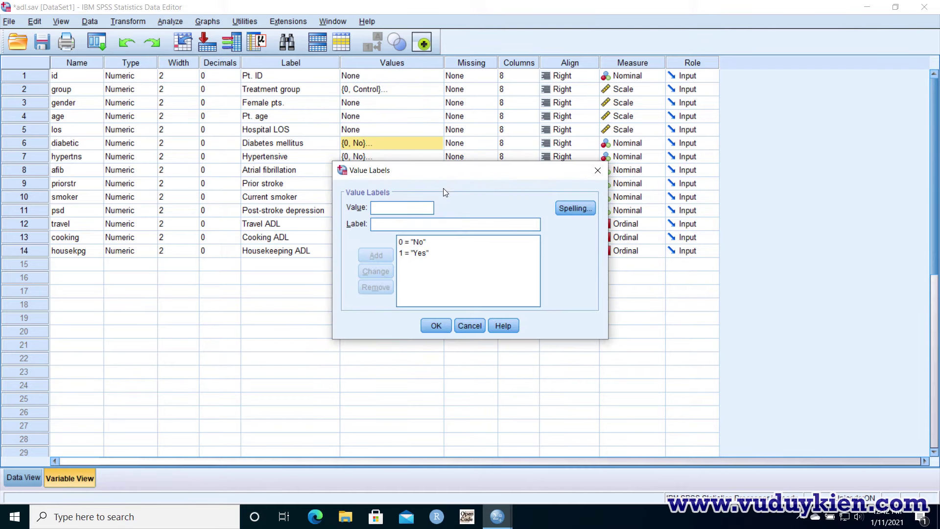
pyautogui.click(598, 171)
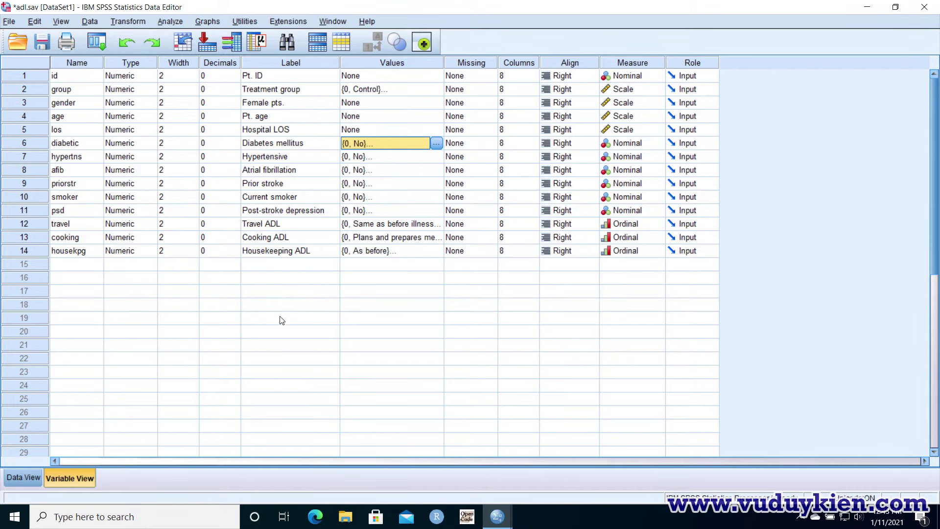
# Return to the data rows and set up a Frequencies analysis with Pt. age [age] as its variable.
pyautogui.click(22, 480)
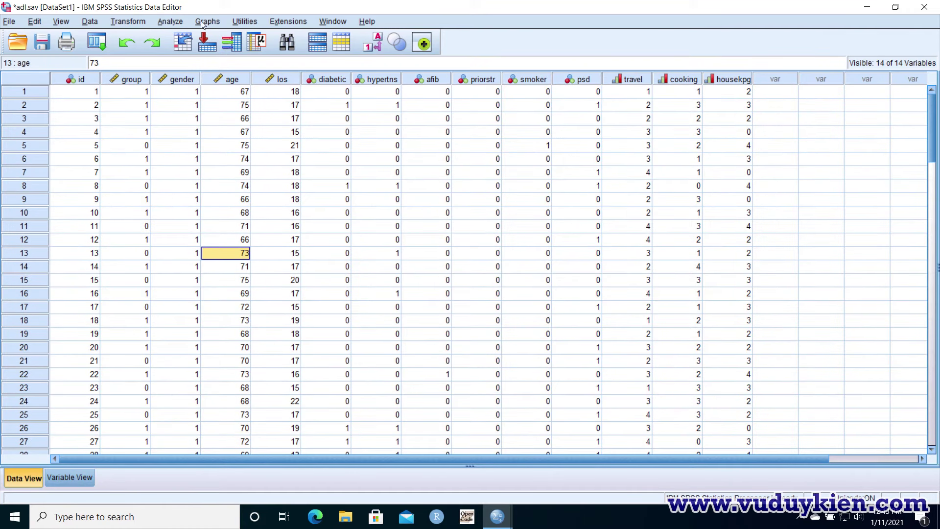
pyautogui.click(169, 21)
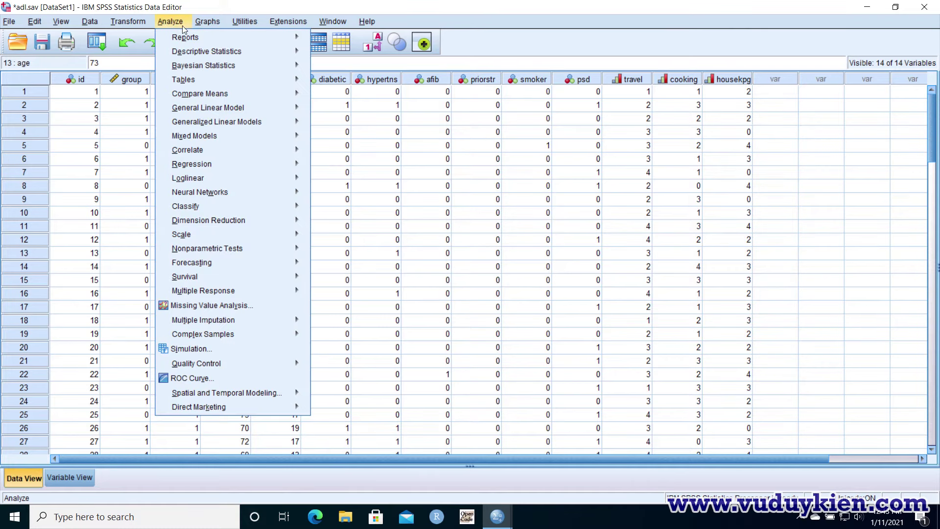
pyautogui.moveTo(215, 52)
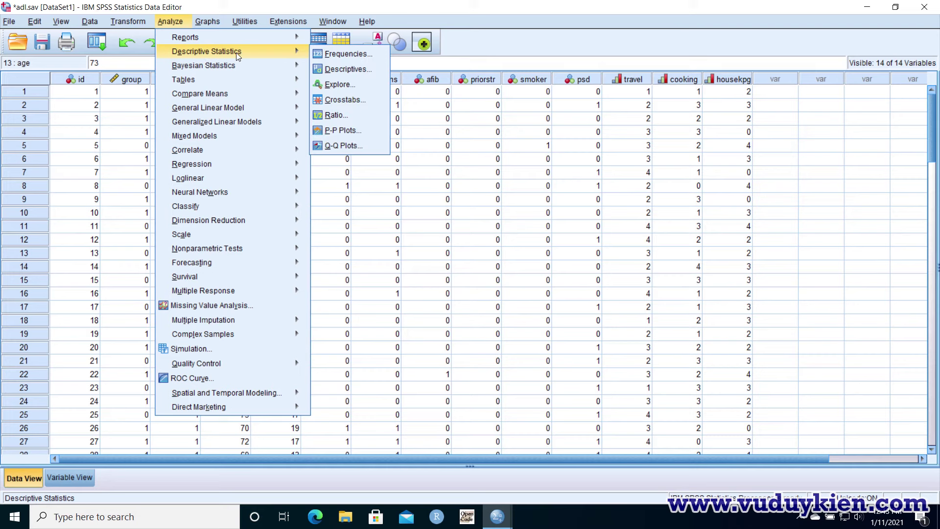
pyautogui.click(349, 57)
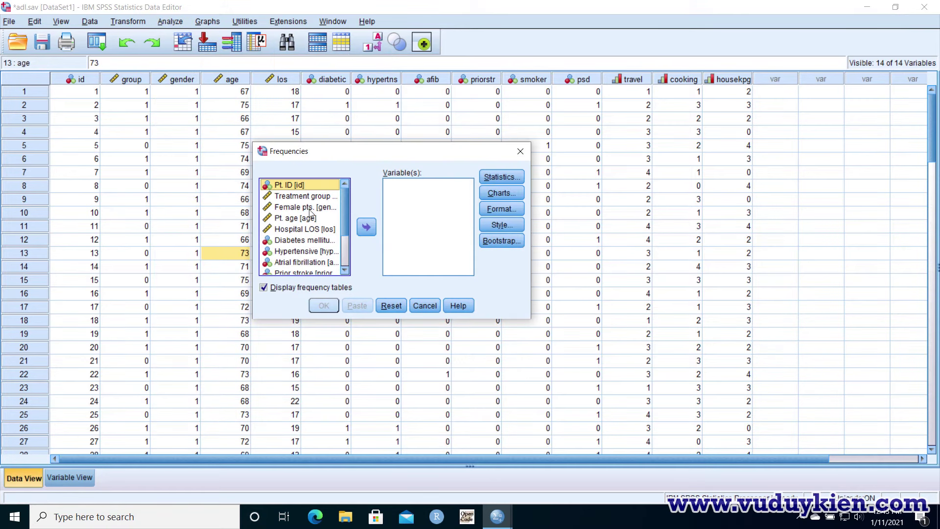
pyautogui.moveTo(346, 202)
pyautogui.mouseDown()
pyautogui.moveTo(345, 215)
pyautogui.moveTo(346, 184)
pyautogui.mouseUp()
pyautogui.click(287, 221)
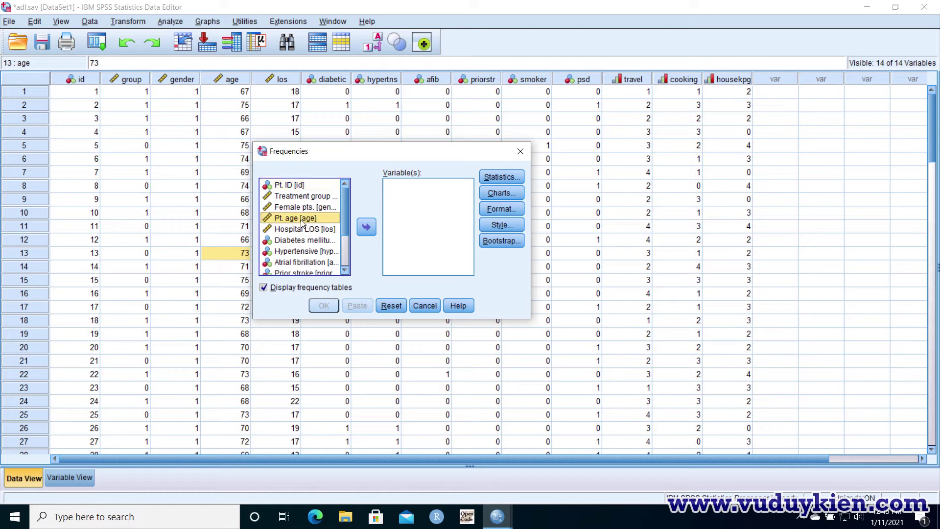
pyautogui.click(367, 228)
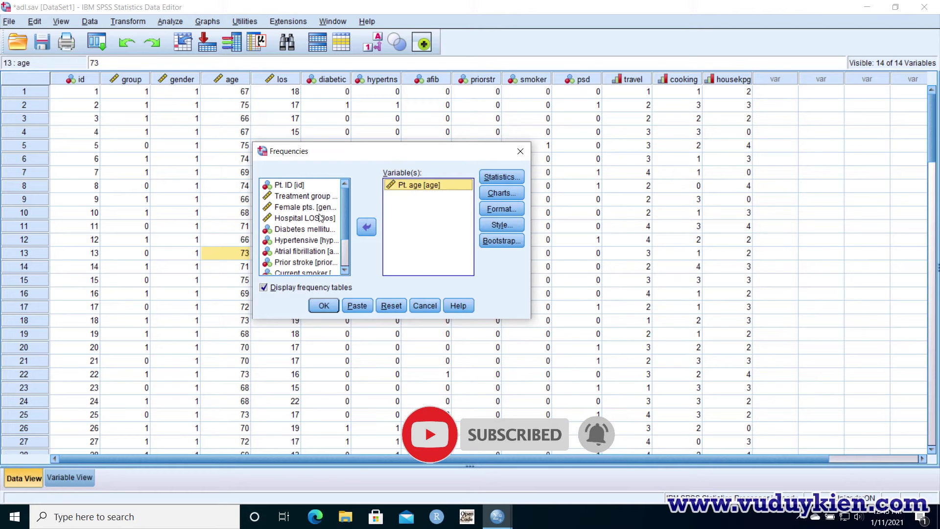
# Request the mean, median, mode and sum as central tendency statistics for the Frequencies analysis.
pyautogui.click(495, 179)
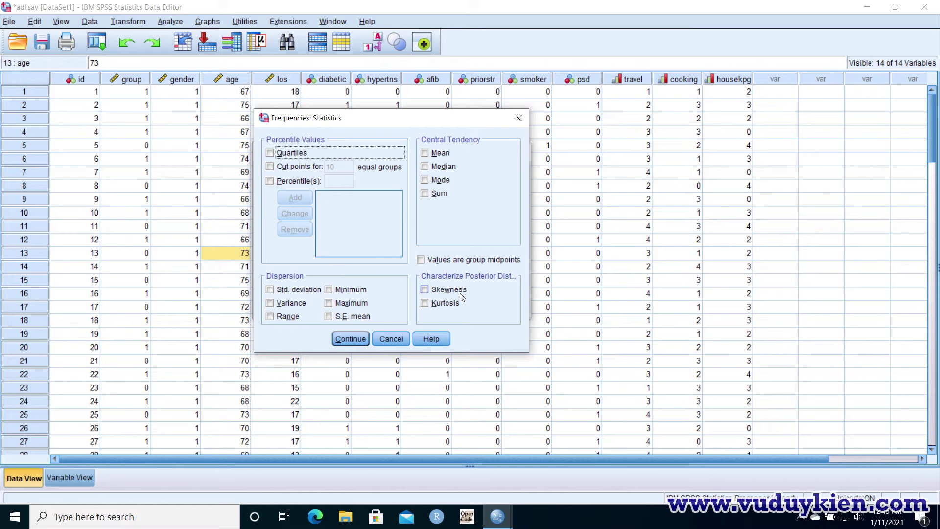
pyautogui.click(424, 152)
pyautogui.click(425, 167)
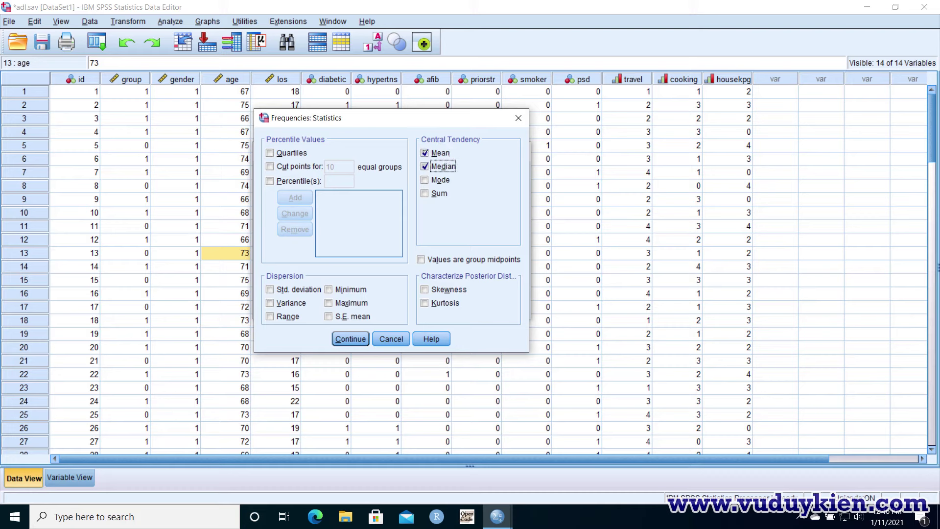
pyautogui.click(425, 181)
pyautogui.click(425, 193)
pyautogui.click(350, 343)
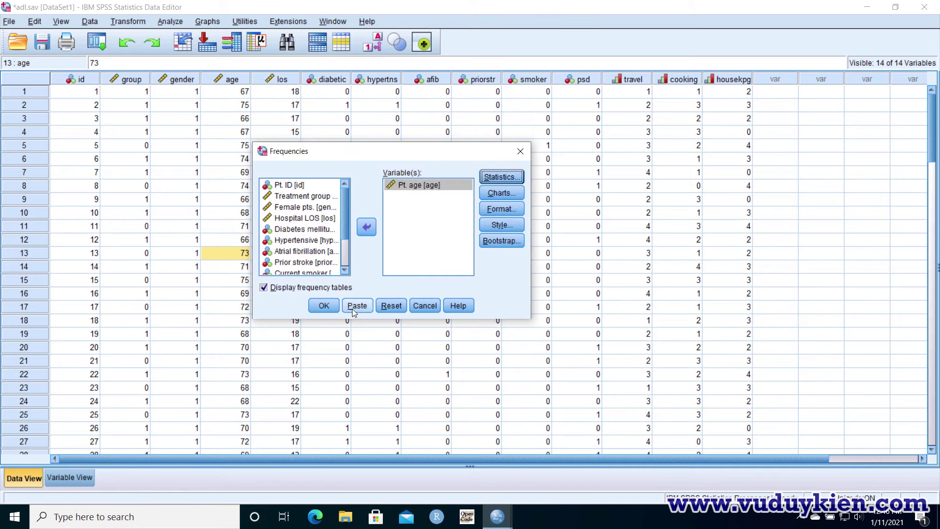
# Run the Frequencies analysis for patient age and review the command log, Statistics table and Pt. age frequency table.
pyautogui.click(324, 305)
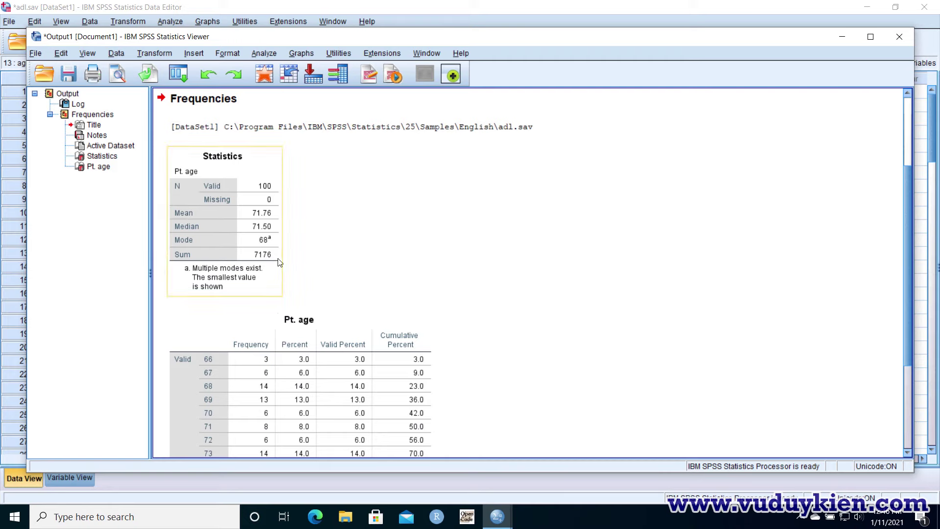
pyautogui.scroll(-3, 260, 257)
pyautogui.scroll(1, 247, 259)
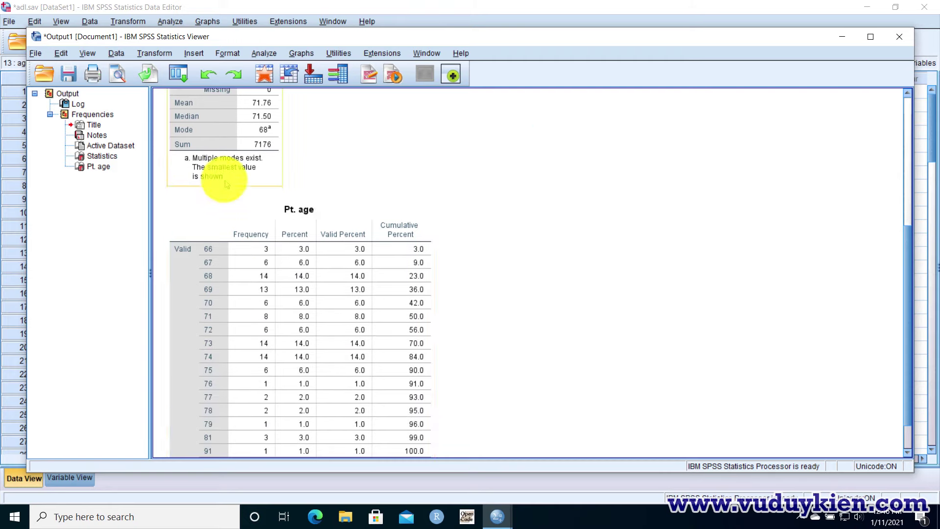
pyautogui.scroll(-2, 204, 308)
pyautogui.scroll(1, 205, 309)
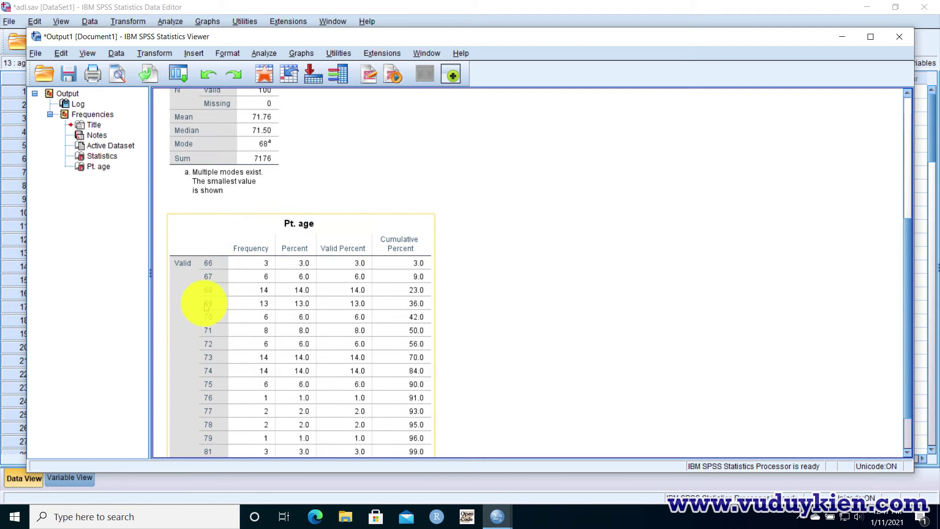
pyautogui.scroll(6, 240, 220)
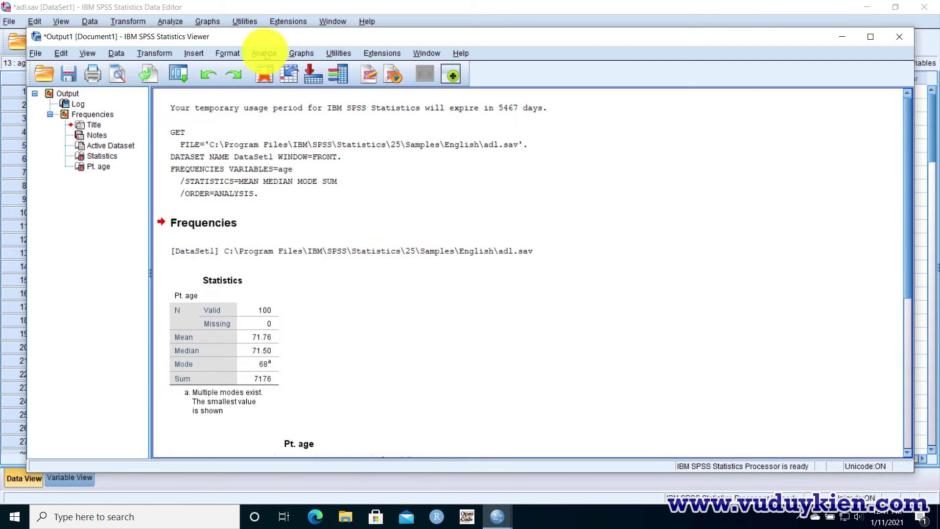
pyautogui.scroll(-6, 330, 203)
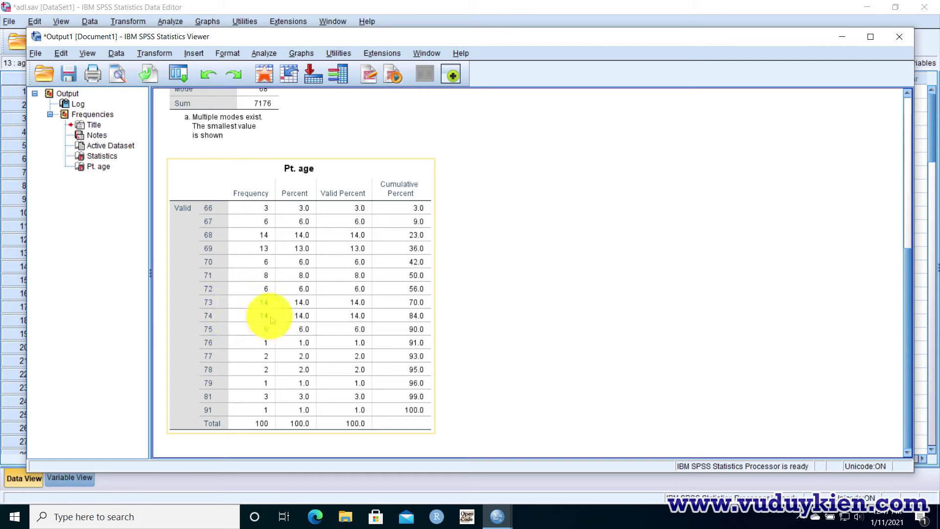
pyautogui.scroll(5, 282, 284)
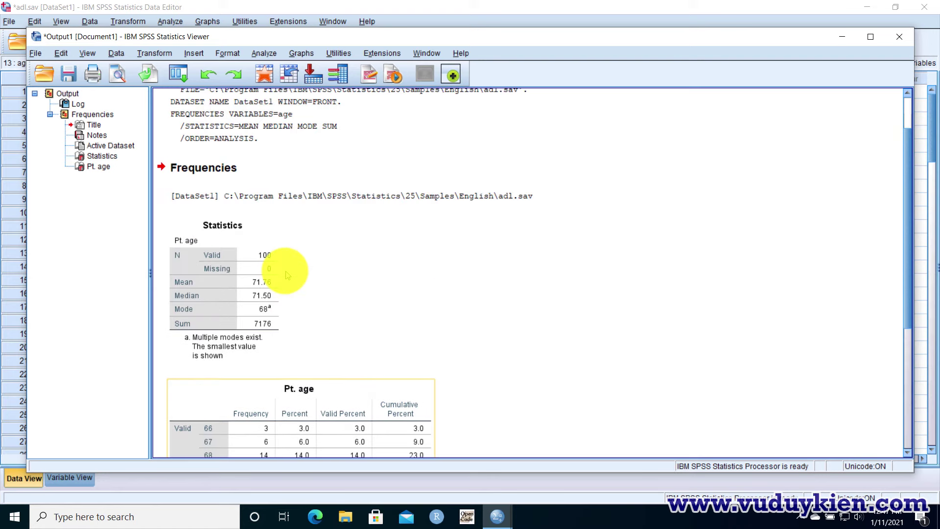
pyautogui.scroll(-3, 286, 275)
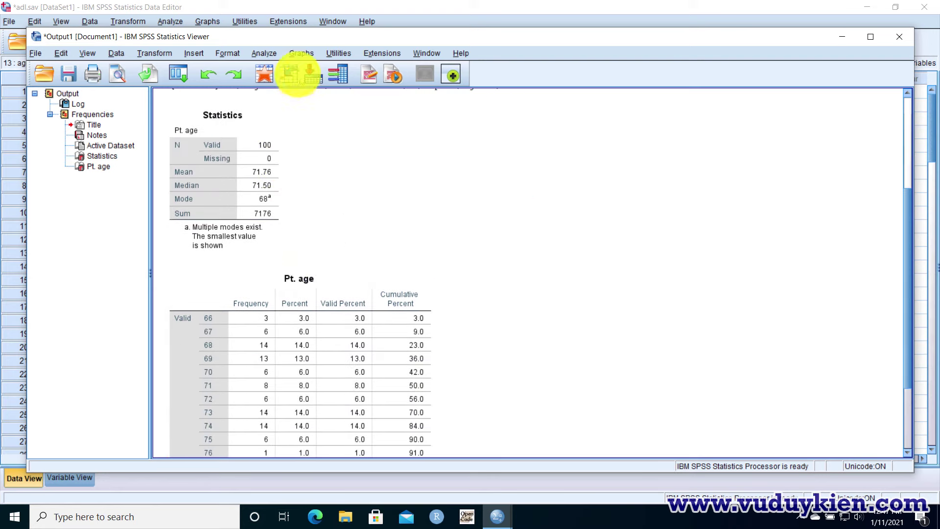
# Reopen the Frequencies analysis and request standard deviation, variance, range, minimum, maximum and S.E. mean as dispersion statistics.
pyautogui.click(261, 54)
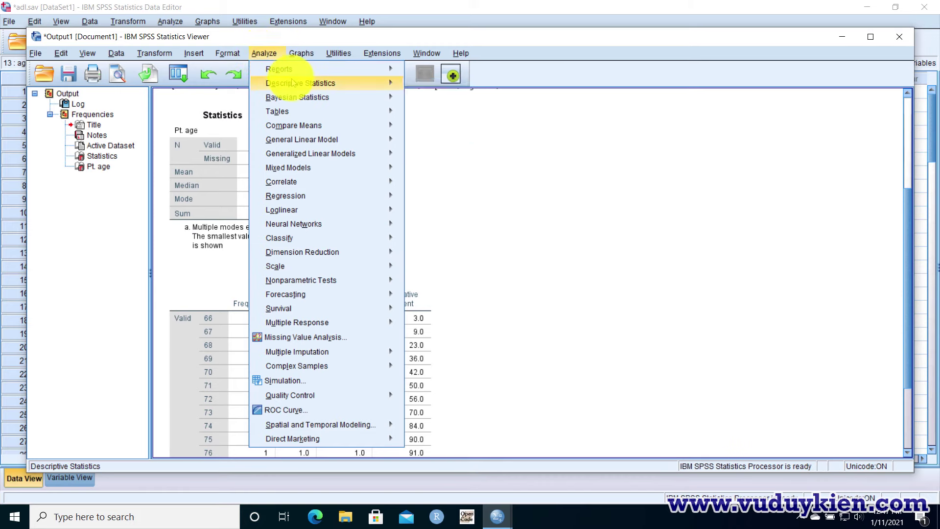
pyautogui.moveTo(353, 83)
pyautogui.click(439, 89)
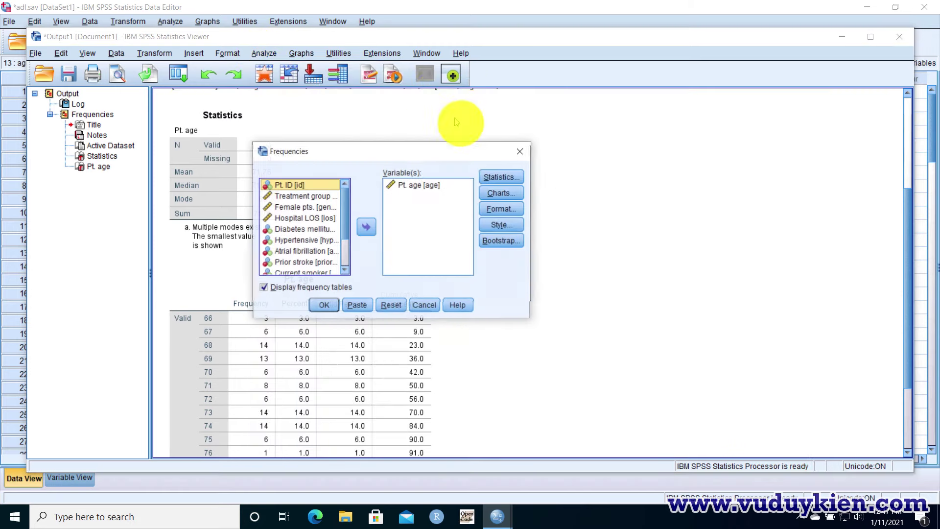
pyautogui.click(501, 179)
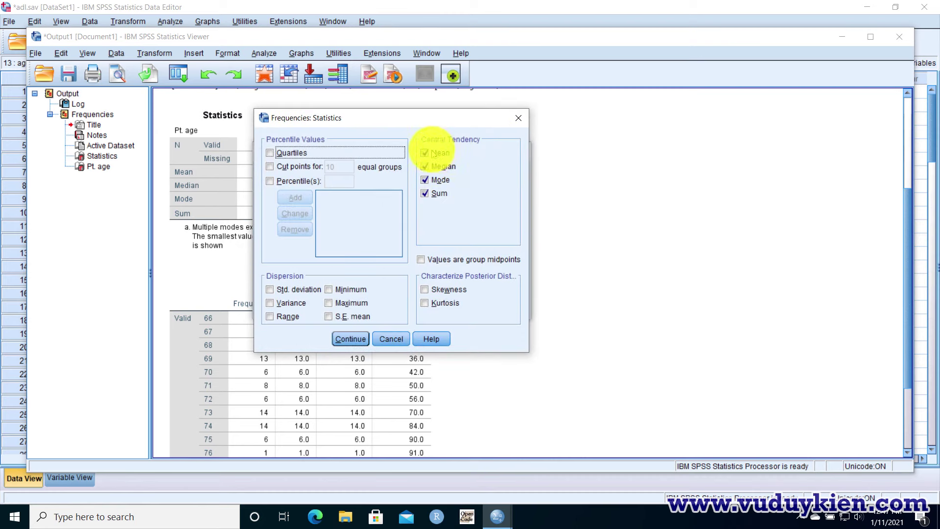
pyautogui.click(272, 290)
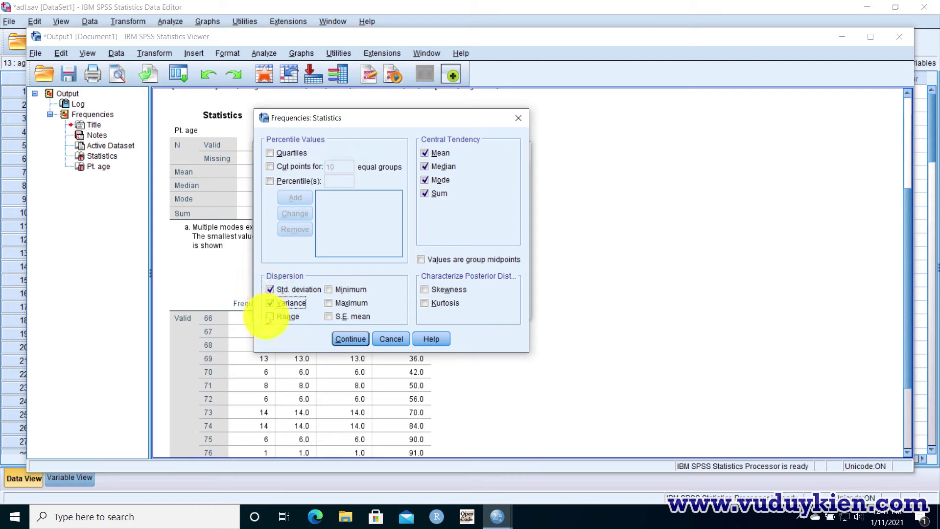
pyautogui.click(270, 317)
pyautogui.click(329, 290)
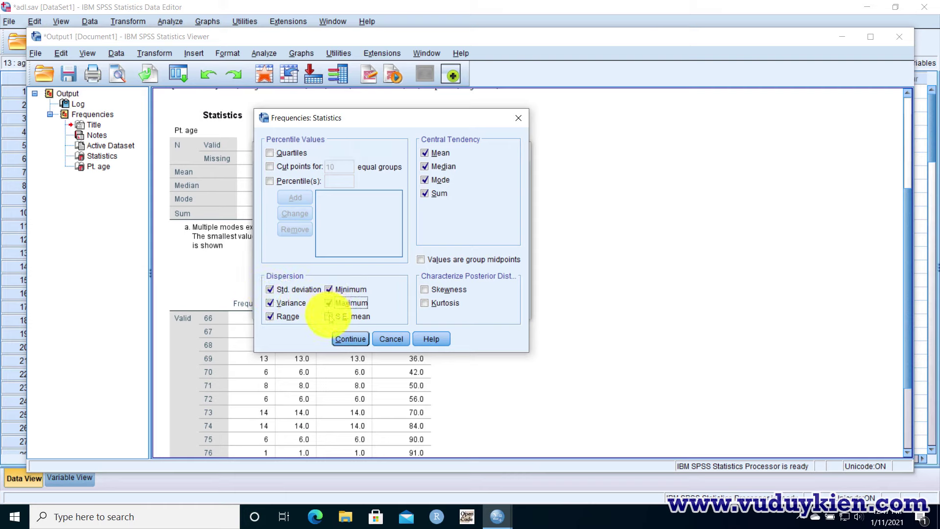
pyautogui.click(329, 317)
# Add quartiles, skewness, kurtosis and cut points for 10 equal groups to the requested statistics and run the Frequencies analysis.
pyautogui.click(270, 154)
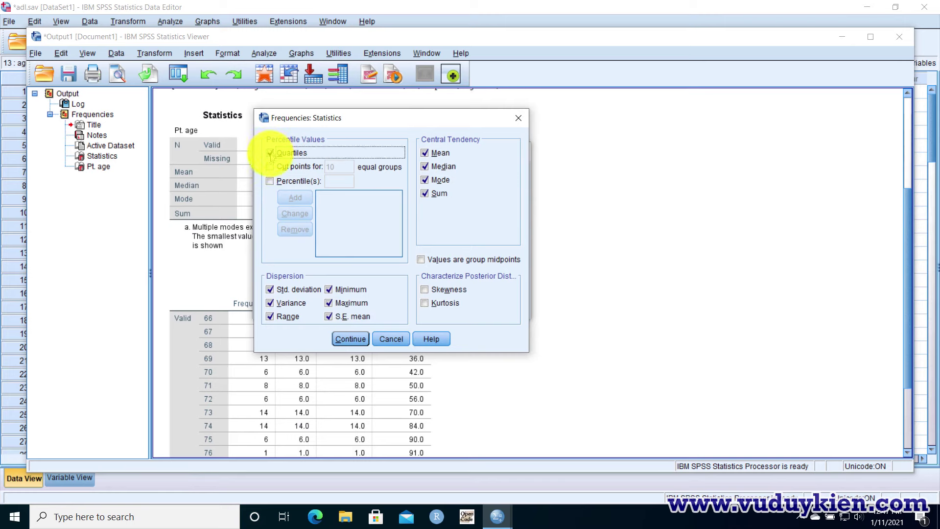
pyautogui.click(425, 290)
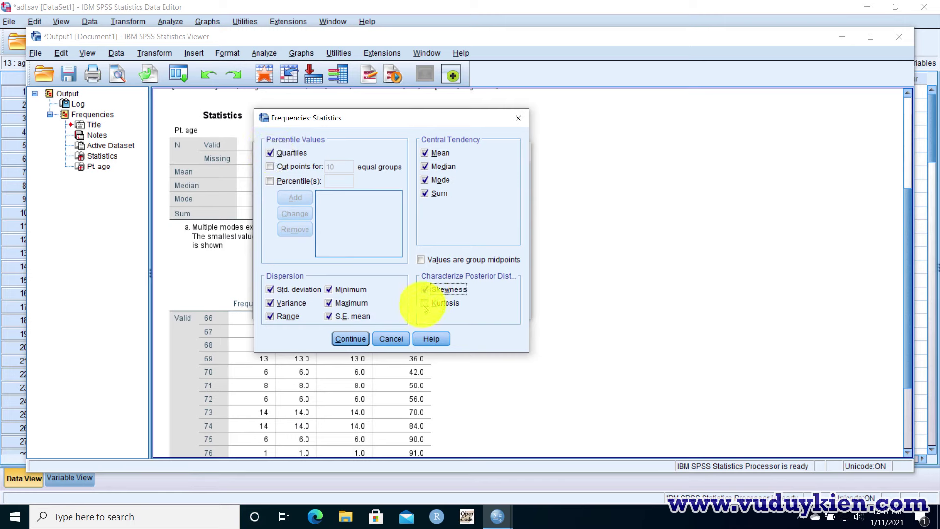
pyautogui.click(425, 304)
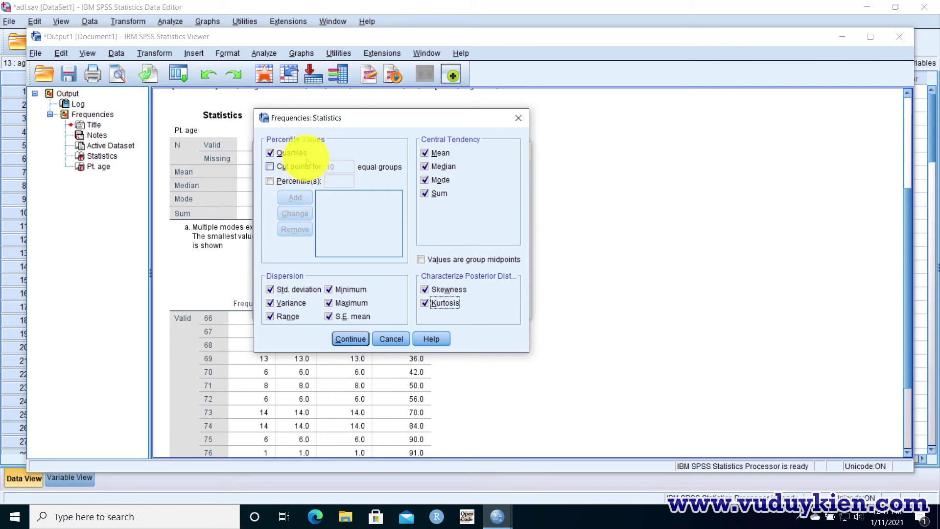
pyautogui.click(271, 168)
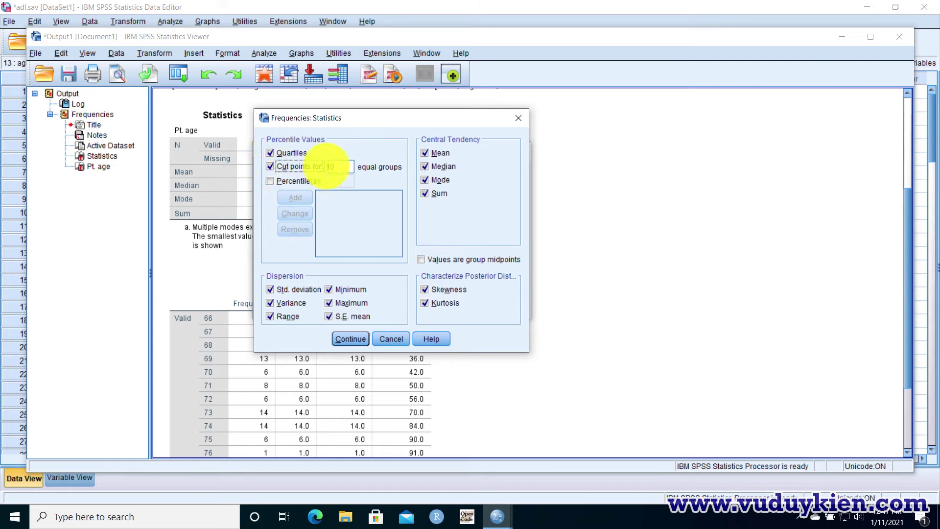
pyautogui.doubleClick(328, 167)
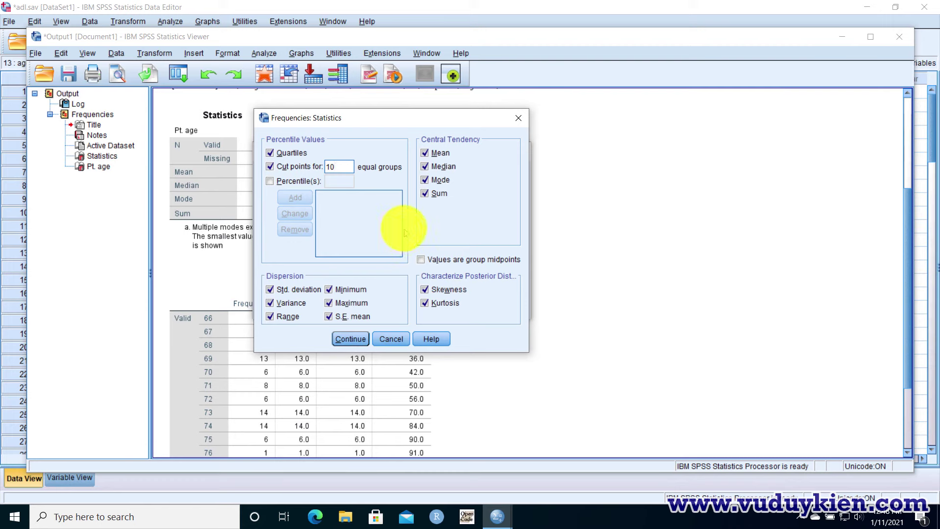
pyautogui.click(350, 340)
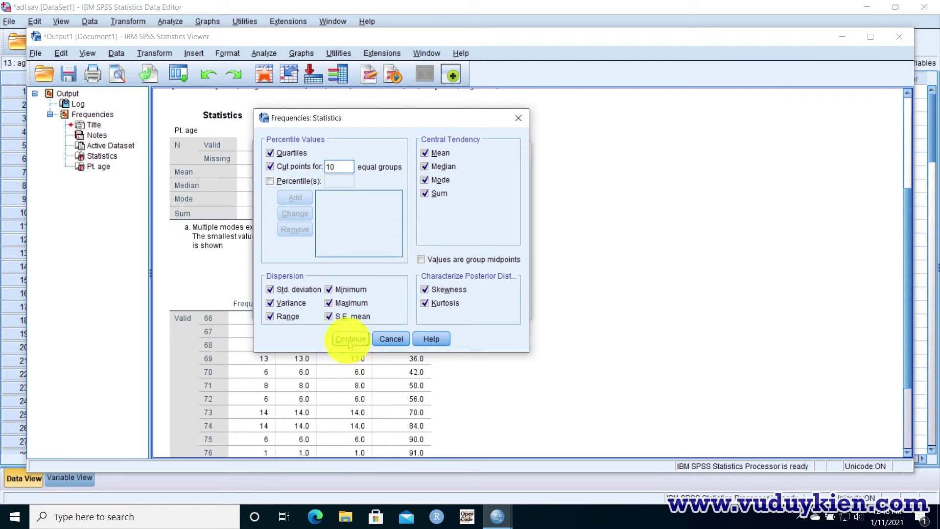
pyautogui.click(327, 308)
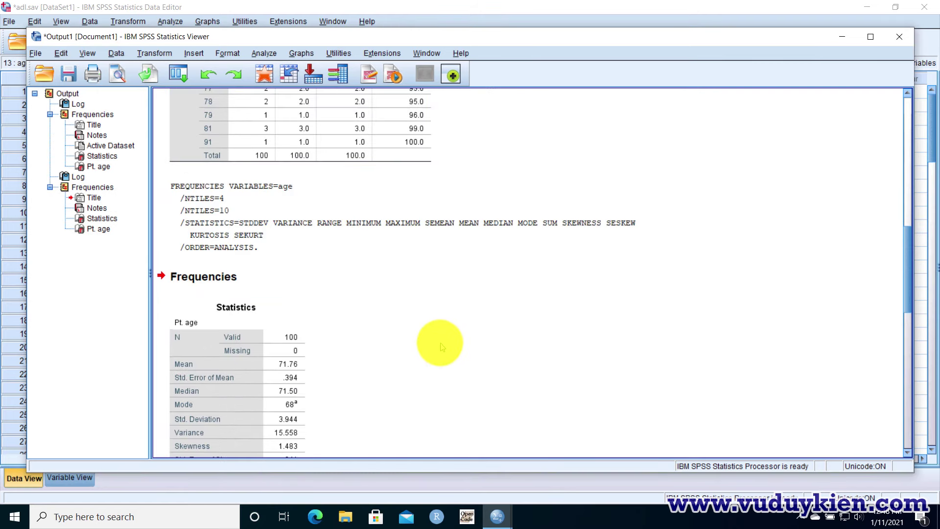
# Examine the new Statistics table for patient age, including the dispersion measures, skewness, kurtosis and percentiles.
pyautogui.scroll(-6, 371, 316)
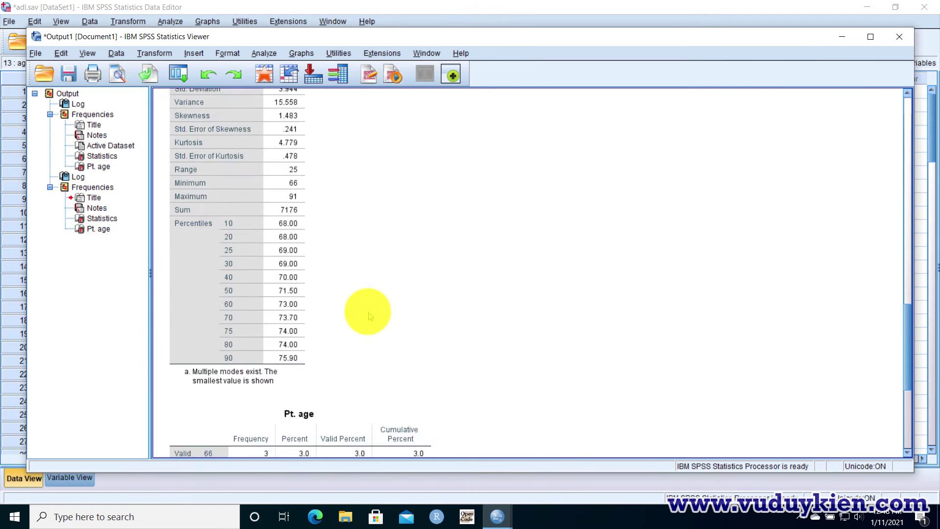
pyautogui.scroll(4, 371, 316)
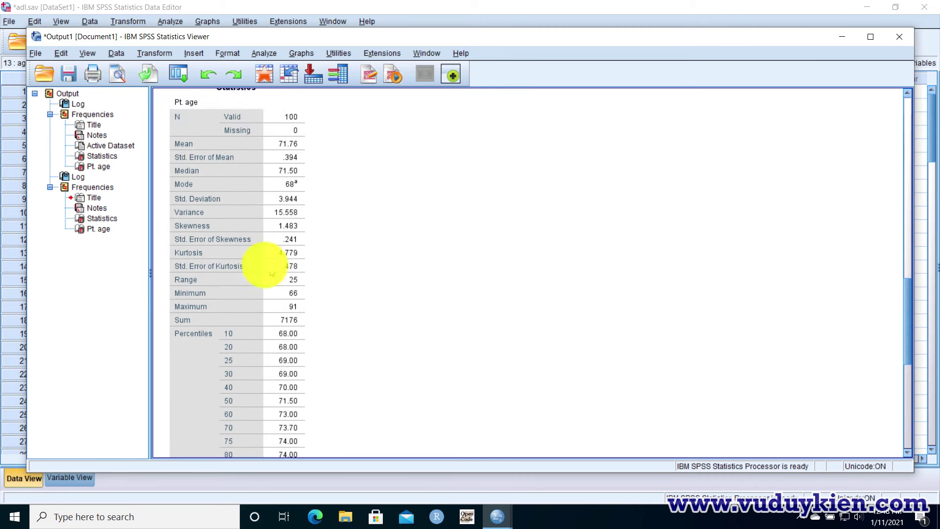
pyautogui.click(263, 258)
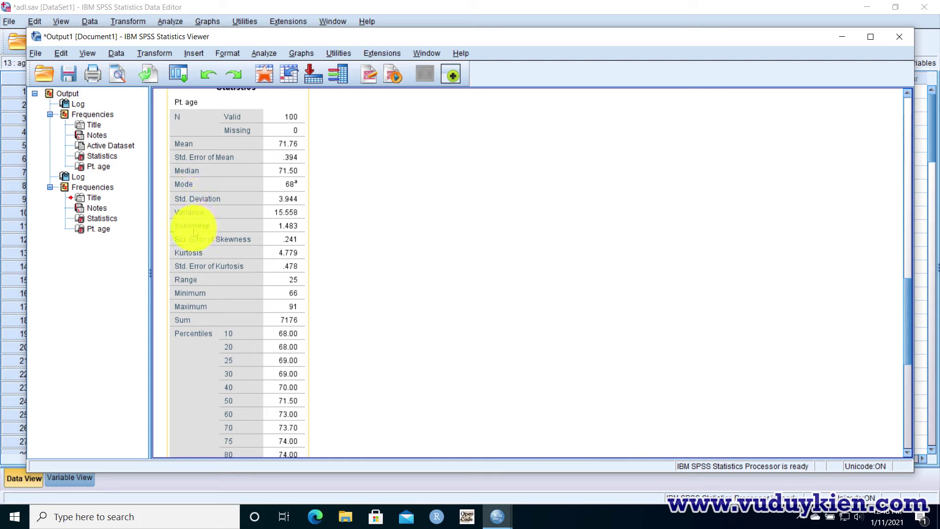
pyautogui.click(214, 282)
pyautogui.scroll(-5, 215, 274)
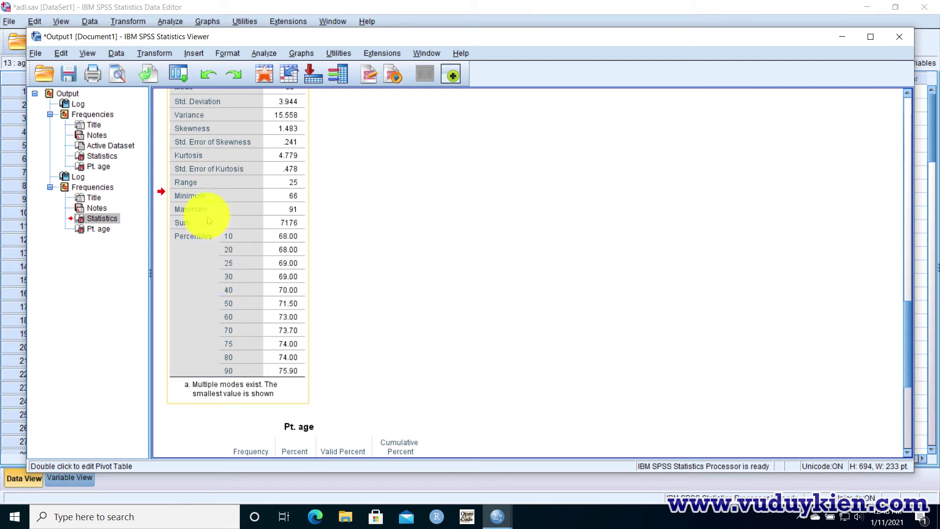
pyautogui.scroll(3, 214, 248)
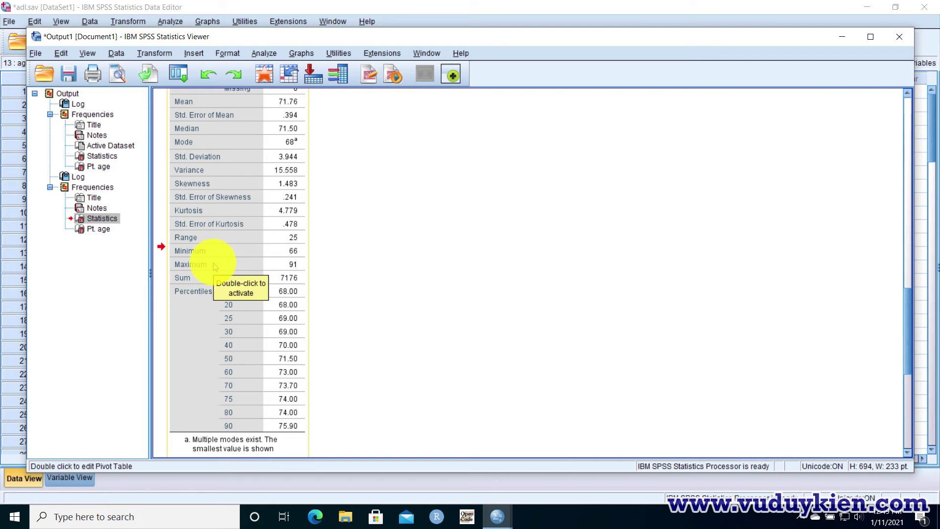
pyautogui.scroll(2, 204, 255)
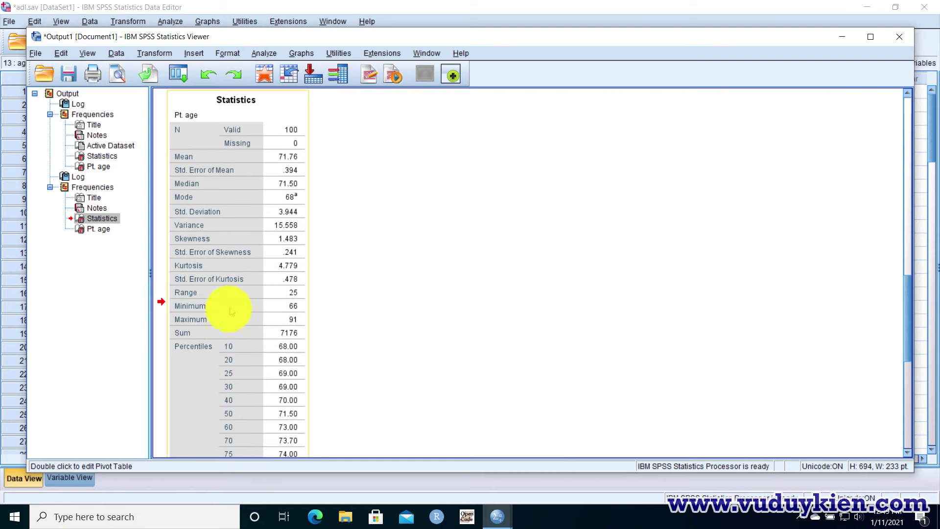
pyautogui.scroll(-3, 211, 245)
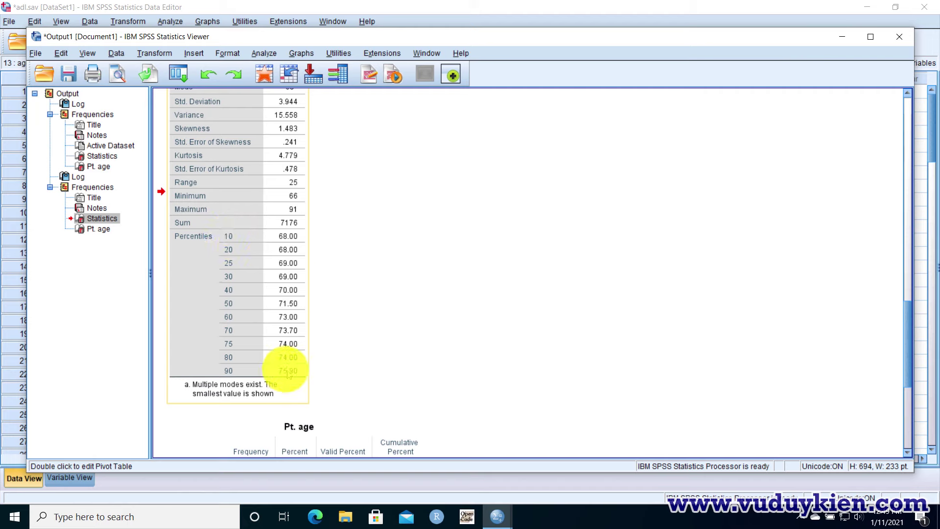
# Look over the second Pt. age frequency table and return to the central tendency and dispersion values above it.
pyautogui.scroll(-3, 300, 372)
pyautogui.scroll(-2, 299, 368)
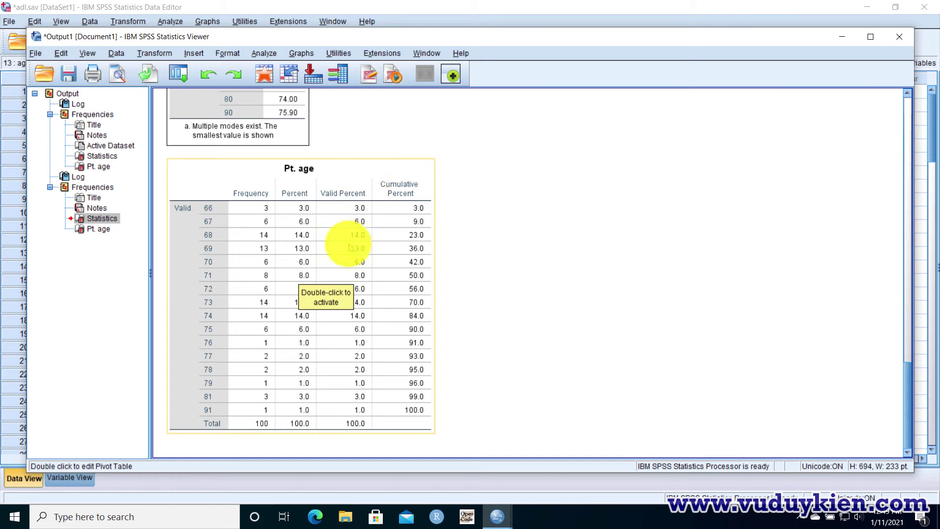
pyautogui.scroll(5, 347, 278)
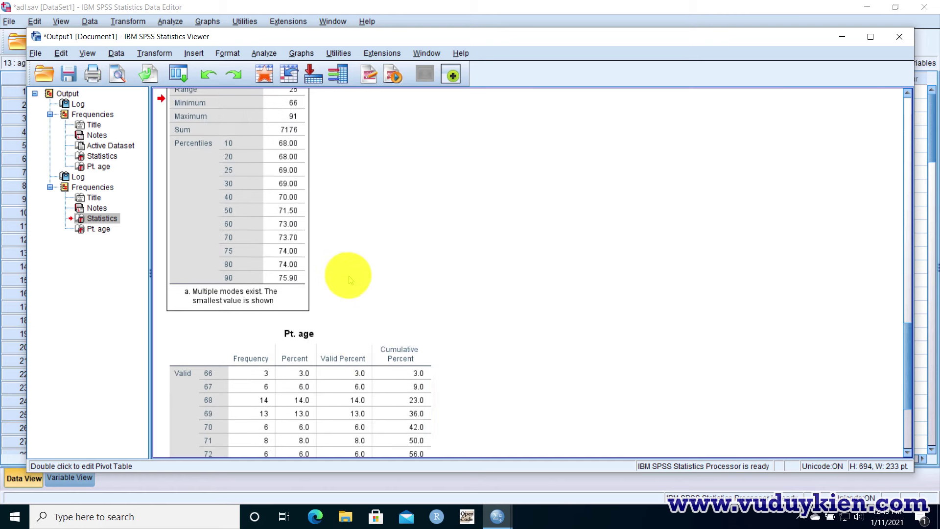
pyautogui.scroll(2, 348, 274)
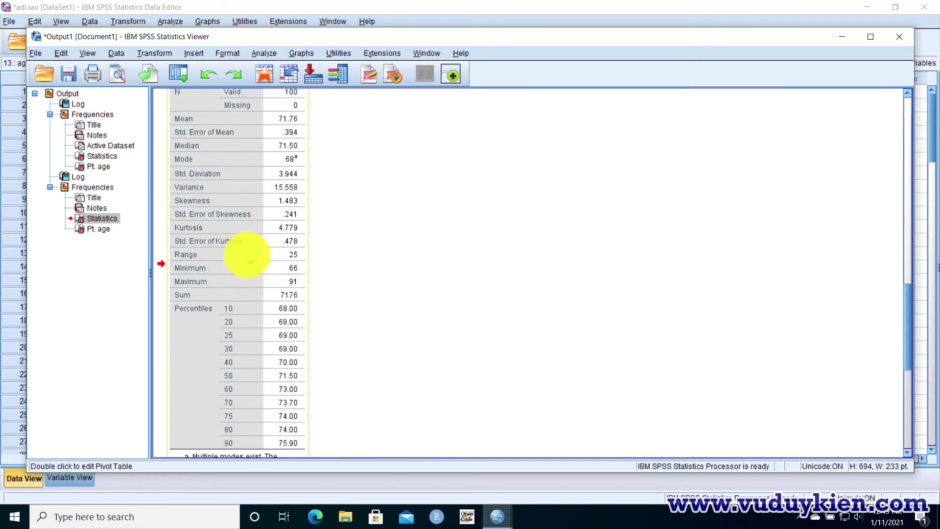
pyautogui.scroll(1, 239, 195)
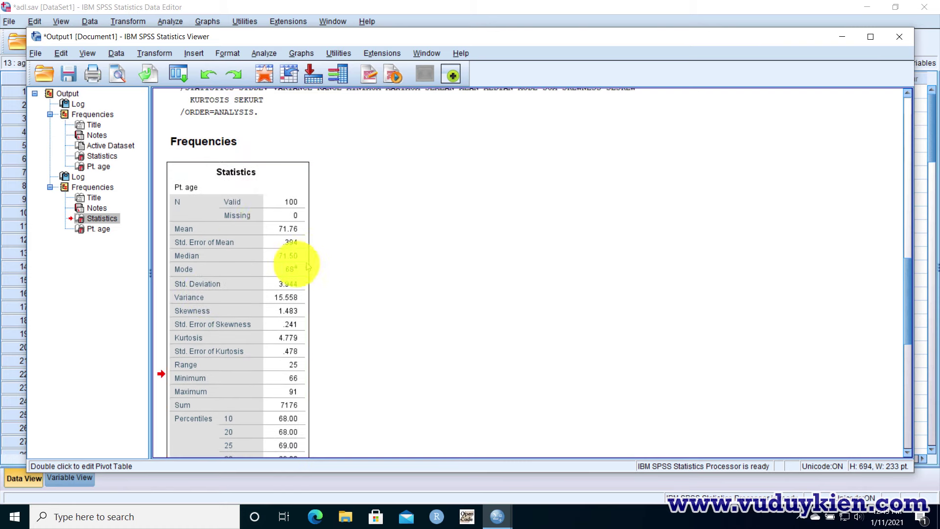
pyautogui.scroll(-2, 282, 259)
pyautogui.scroll(1, 283, 265)
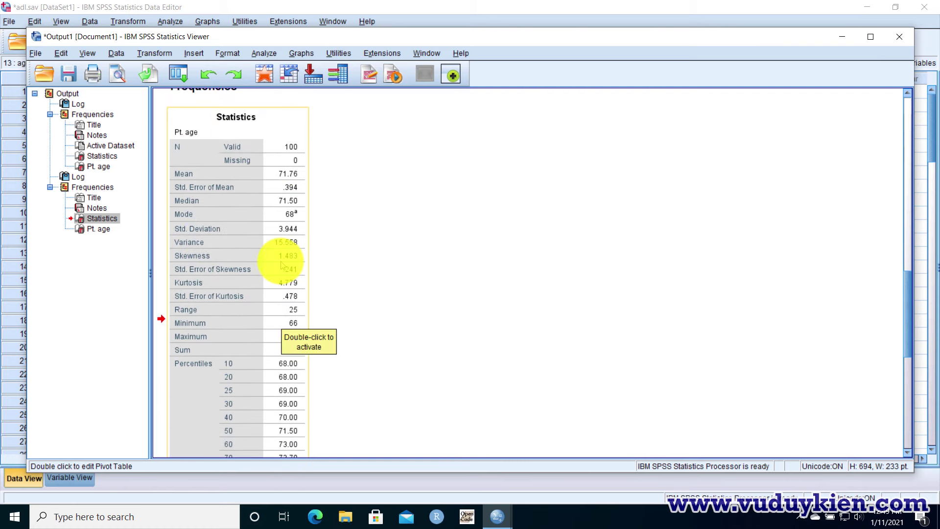